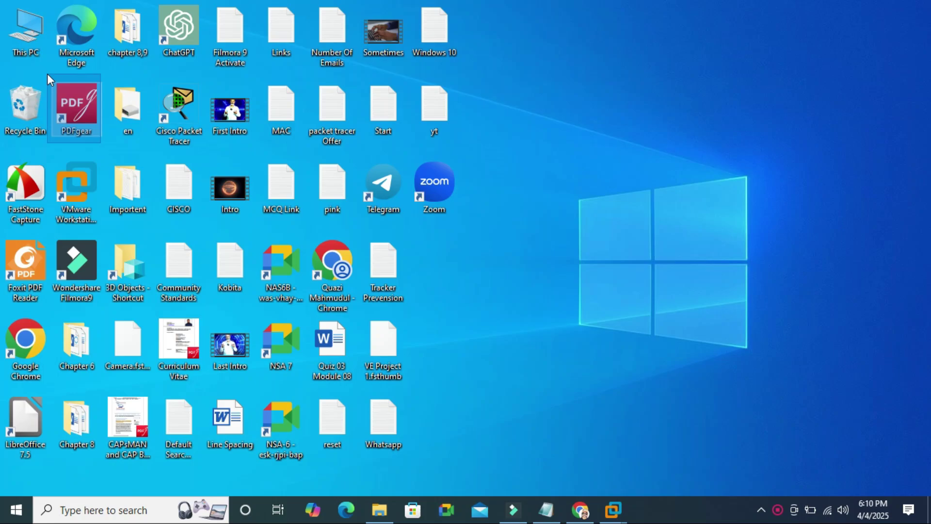
Open PDFgear from its desktop shortcut and view its Convert from PDF, Convert to PDF and Merge & Split tools.
double_click(80, 103)
right_click(79, 97)
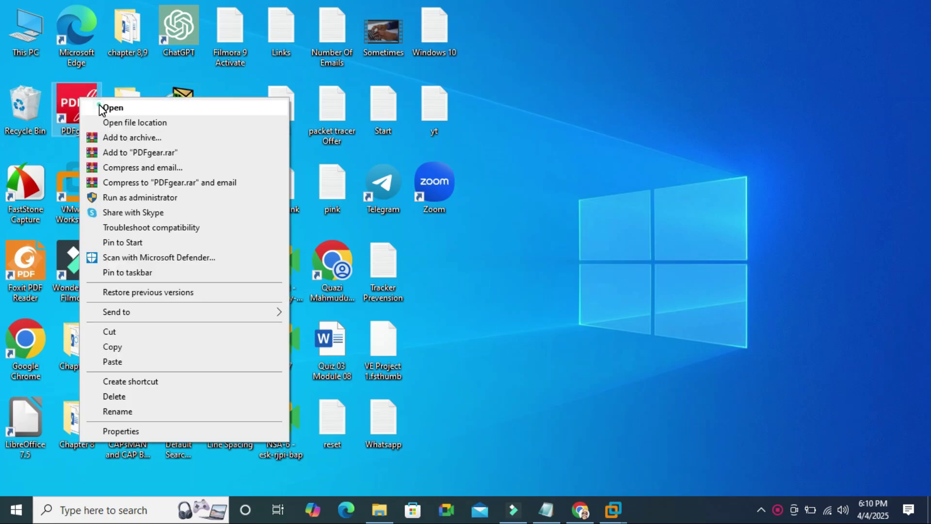
left_click(98, 107)
left_click(429, 89)
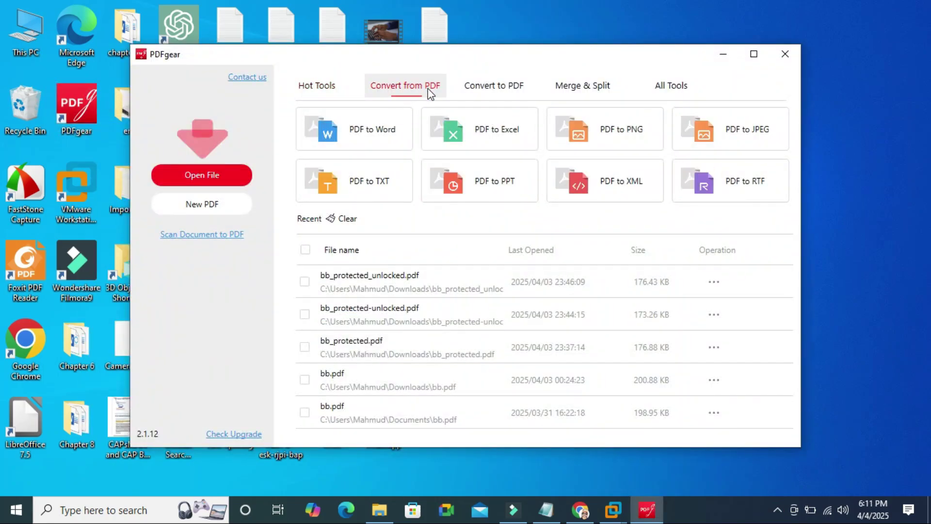
left_click(493, 86)
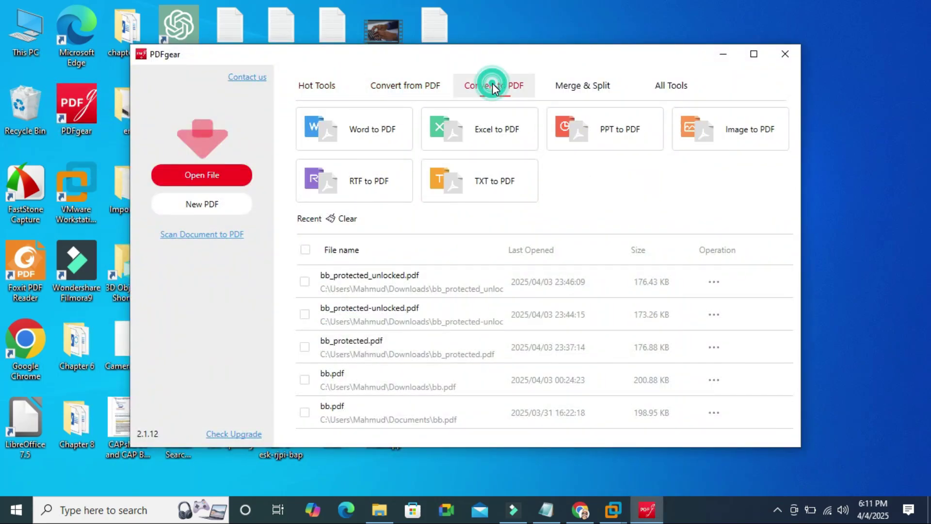
left_click(581, 89)
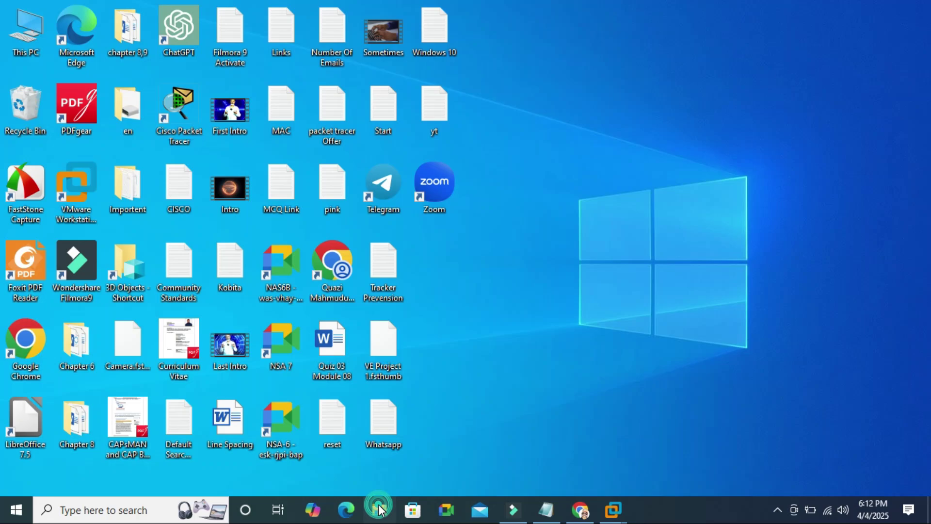
Open File Explorer and go through This PC and Local Disk (C:) into Program Files.
left_click(379, 510)
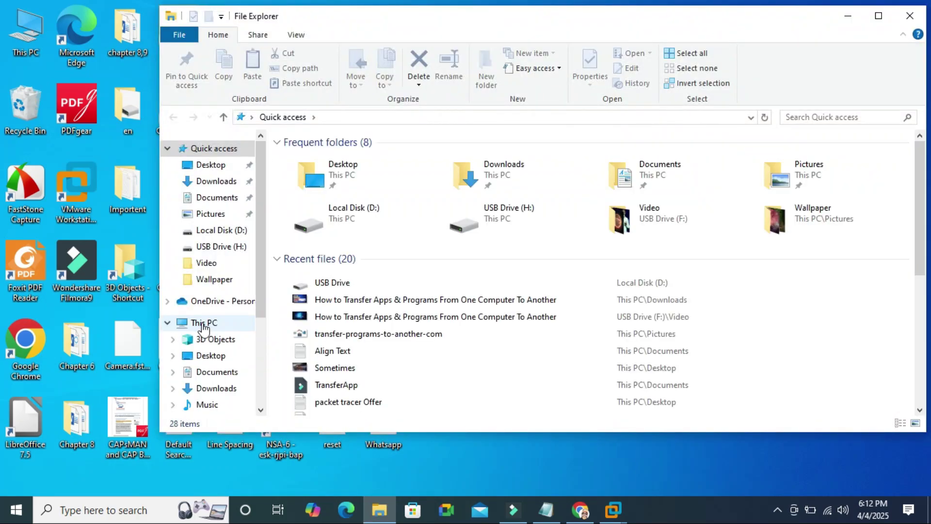
left_click(201, 323)
left_click(380, 308)
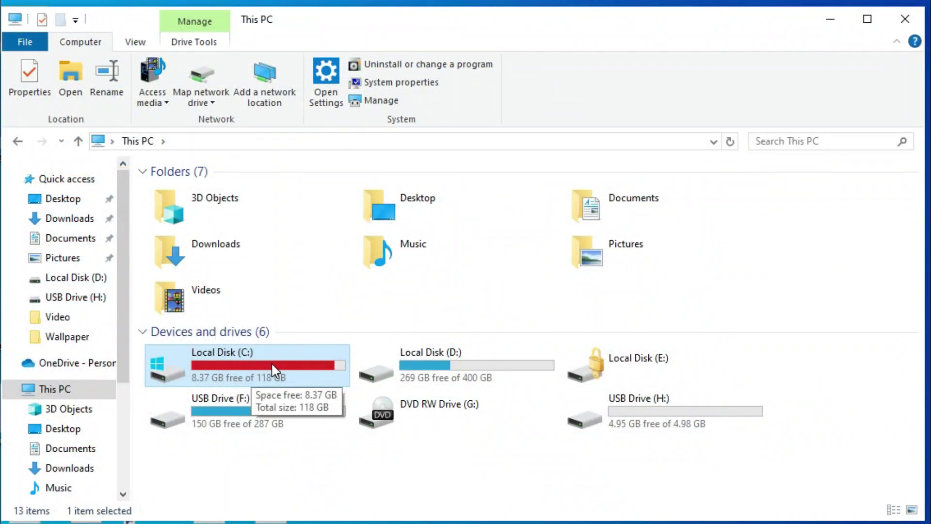
left_click(385, 302)
double_click(272, 362)
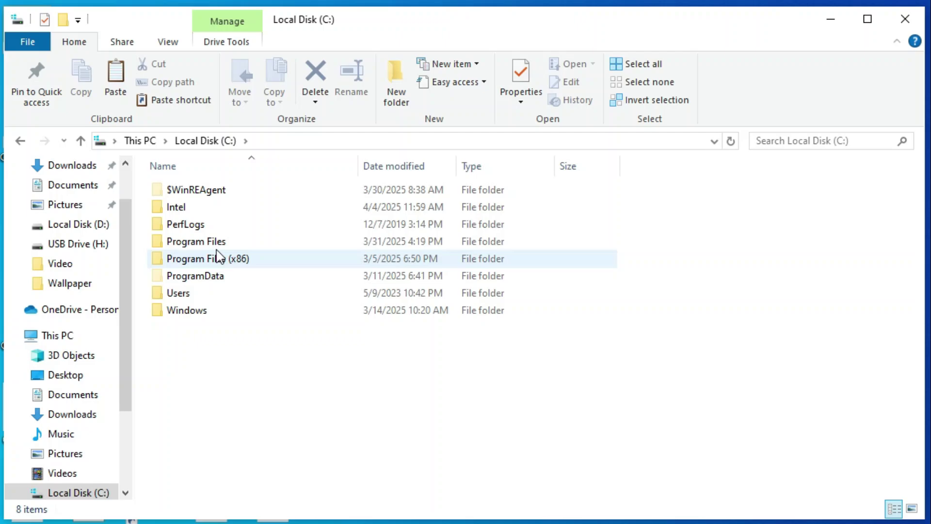
left_click(243, 247)
double_click(243, 241)
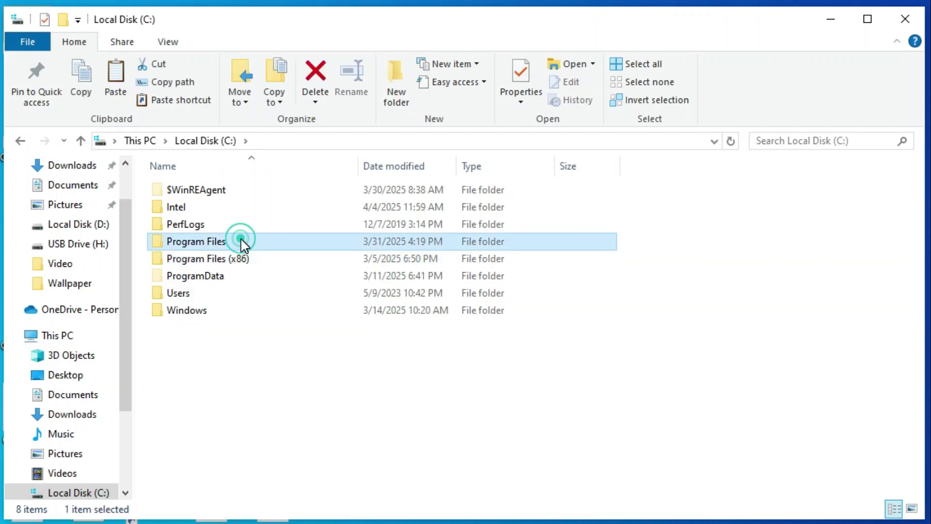
Check the contents of the PDFgear folder, then return to Program Files with PDFgear selected.
left_click_drag(914, 206, 919, 290)
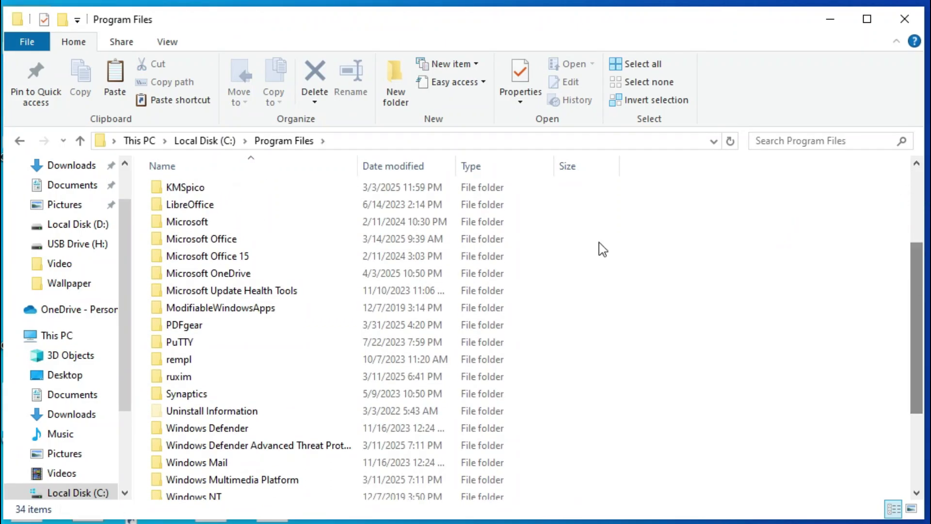
left_click(191, 328)
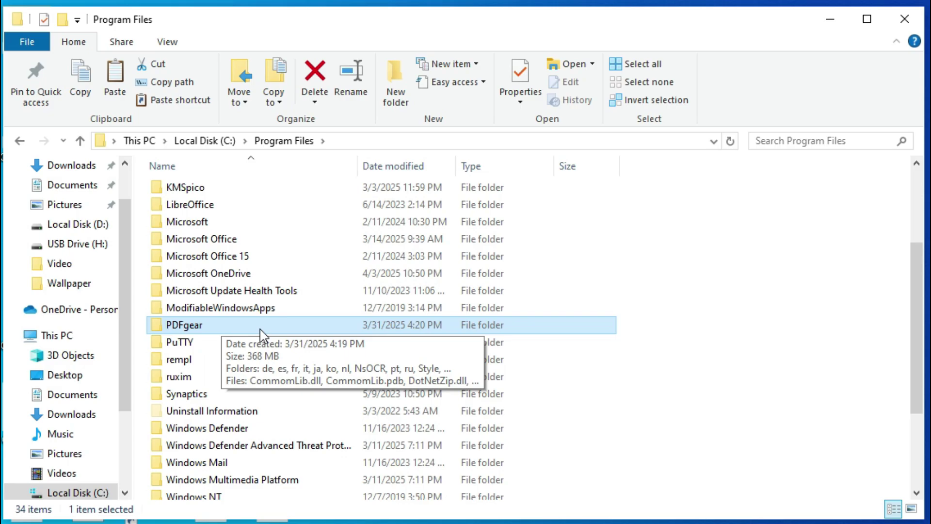
double_click(245, 325)
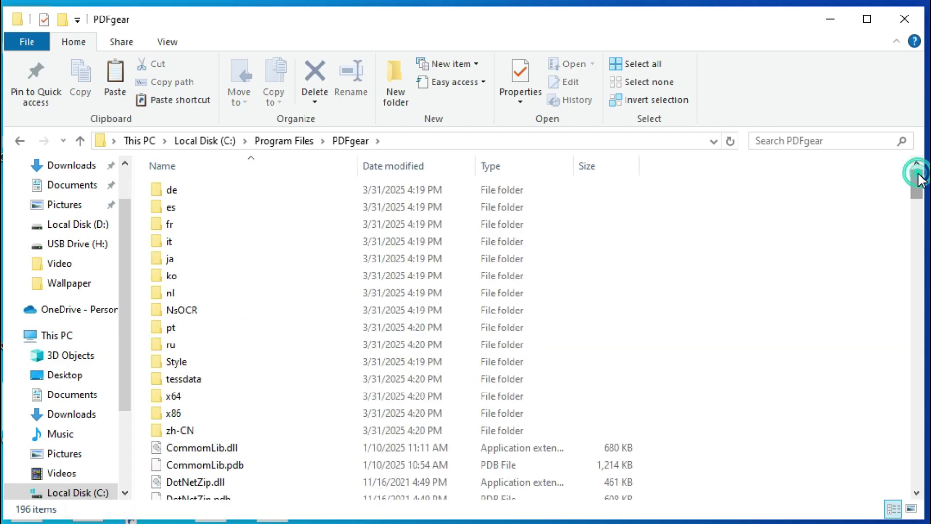
mouse_move(915, 172)
left_mouse_down()
mouse_move(916, 417)
mouse_move(916, 185)
left_mouse_up()
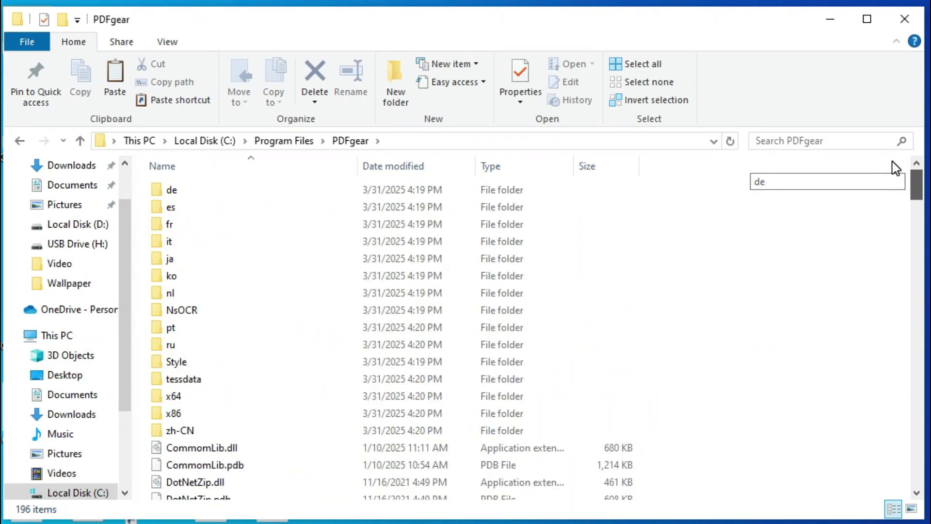
left_click(80, 140)
left_click_drag(916, 276, 918, 305)
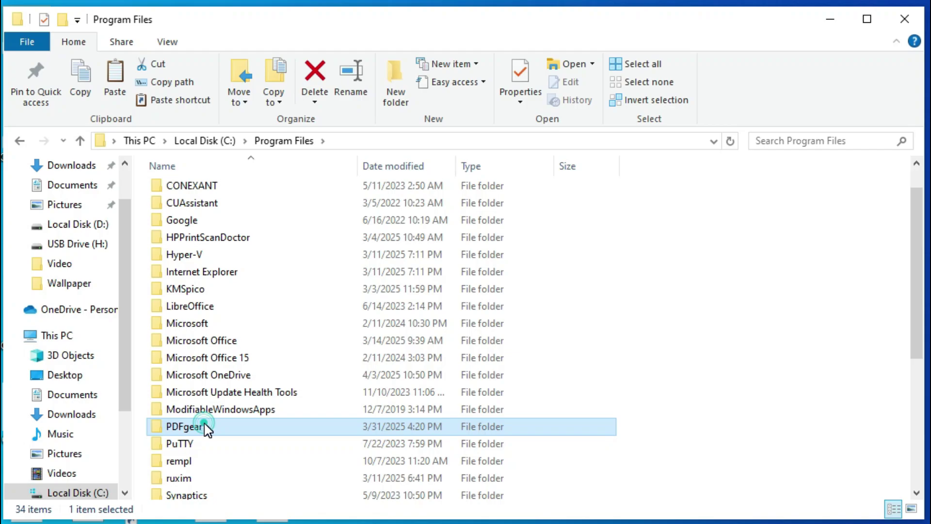
left_click(204, 426)
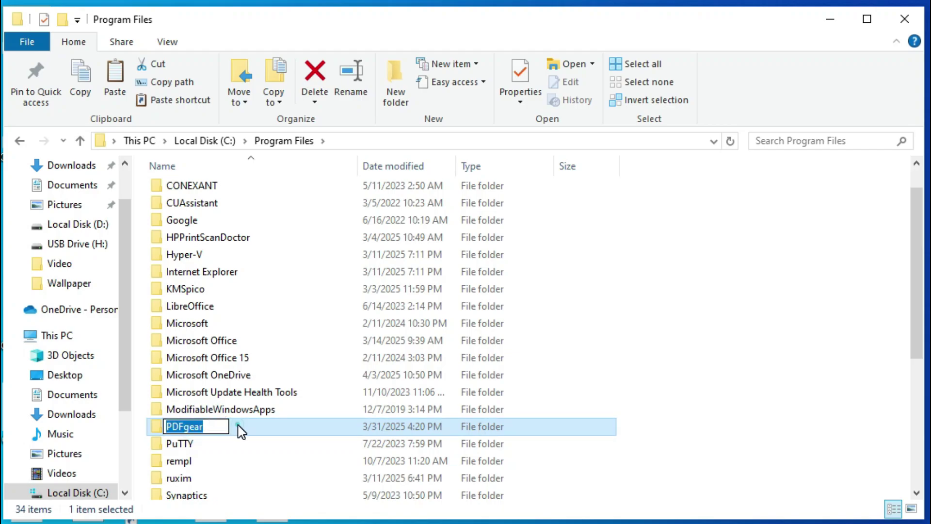
Cancel renaming the PDFgear folder and copy it.
left_click(241, 431)
right_click(200, 425)
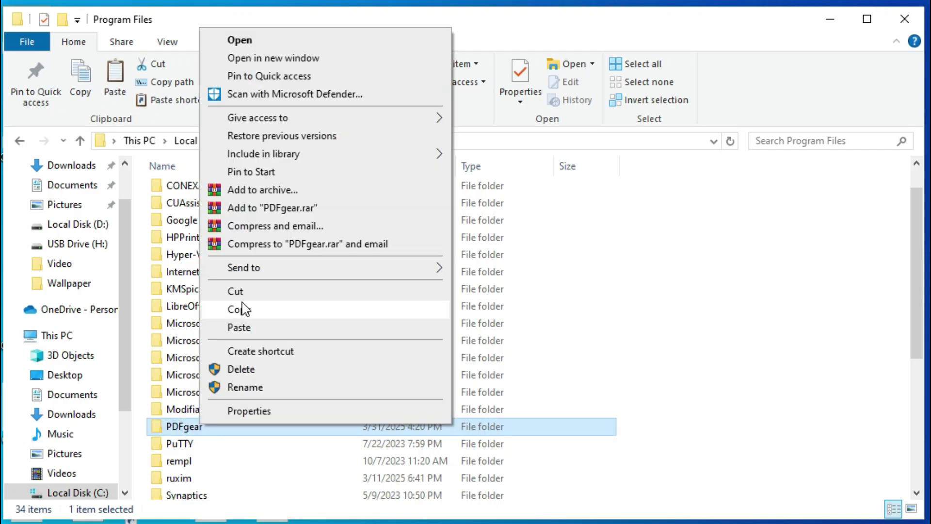
left_click(245, 311)
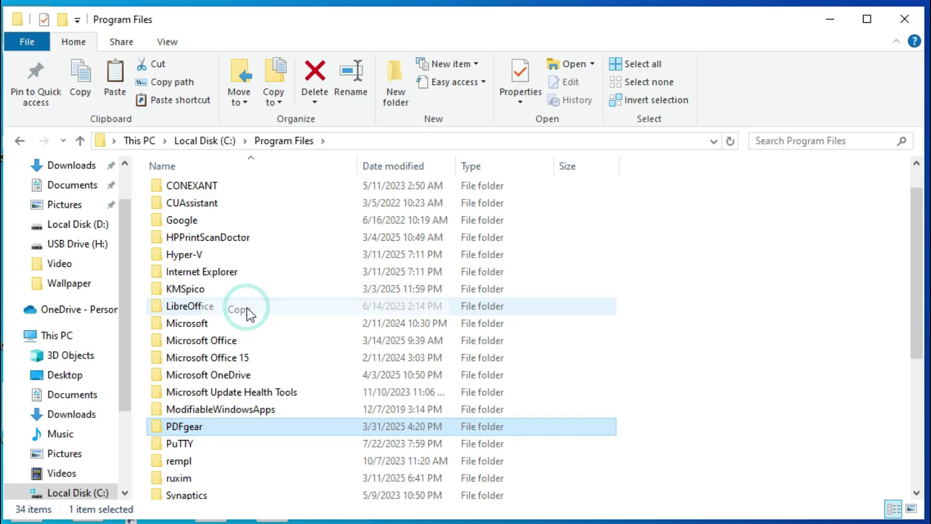
Paste the PDFgear folder into the empty USB Drive (H:) from This PC.
left_click(57, 339)
left_click(665, 415)
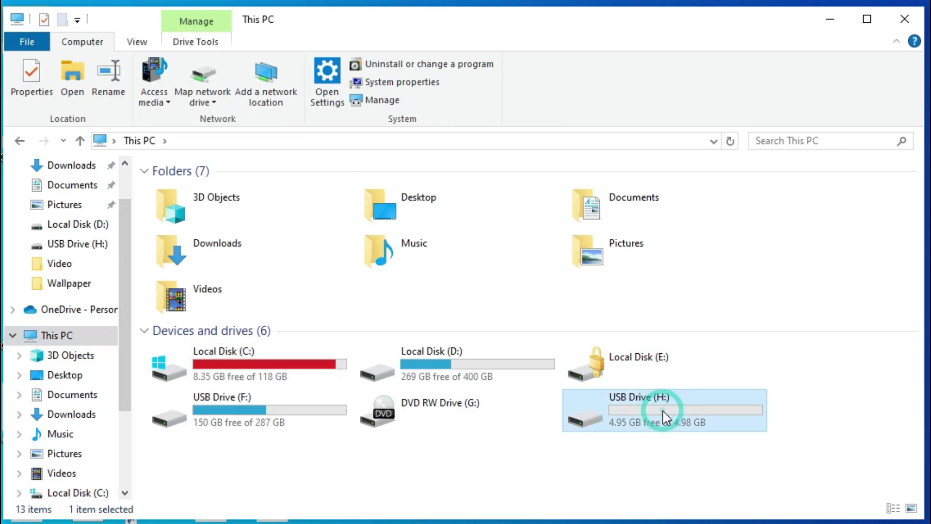
double_click(670, 414)
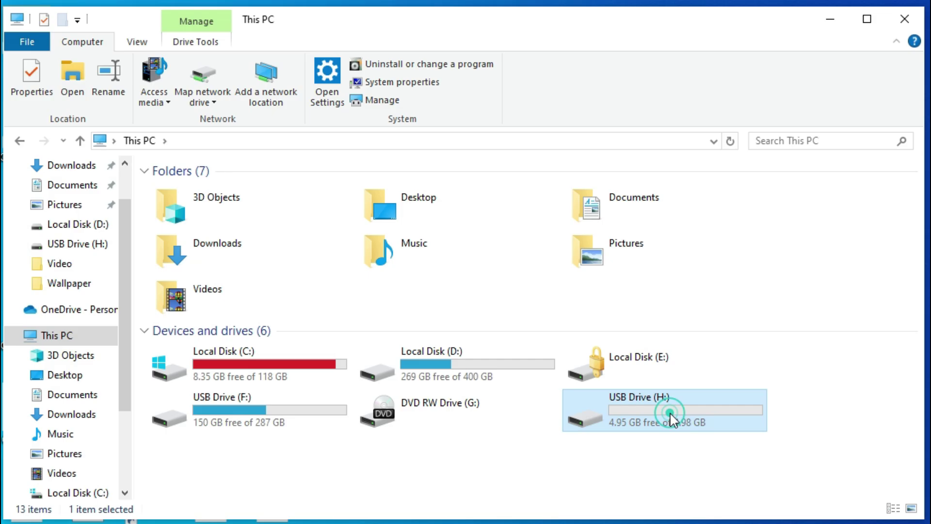
right_click(311, 240)
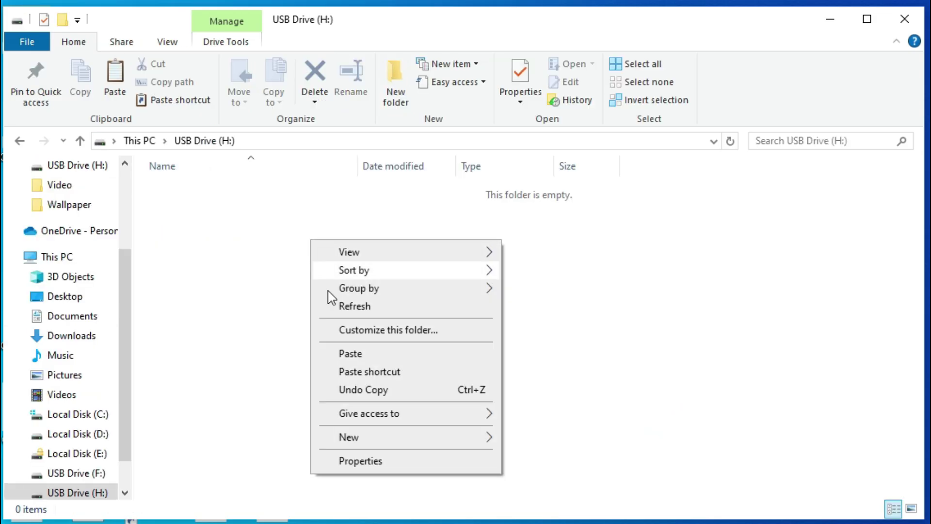
left_click(348, 357)
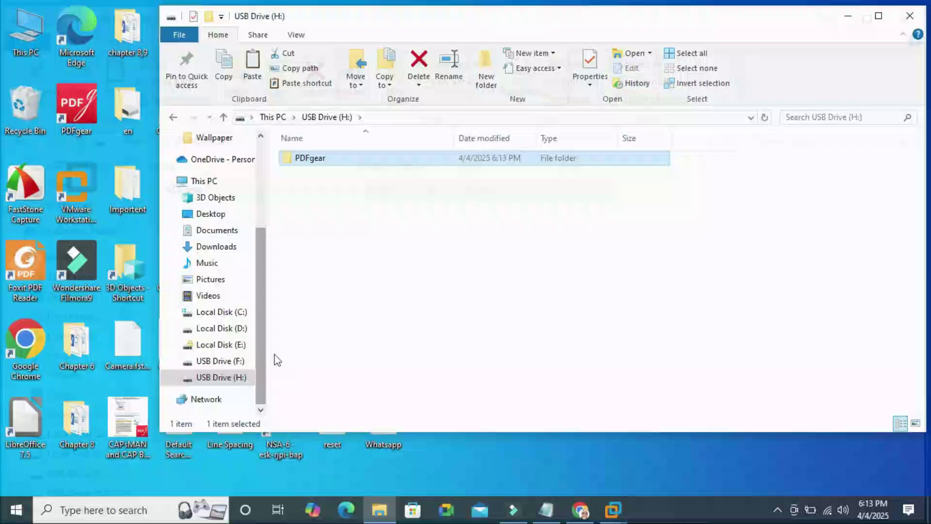
Eject USB Drive (H:) from the navigation pane and close the File Explorer window.
left_click(74, 452)
right_click(220, 382)
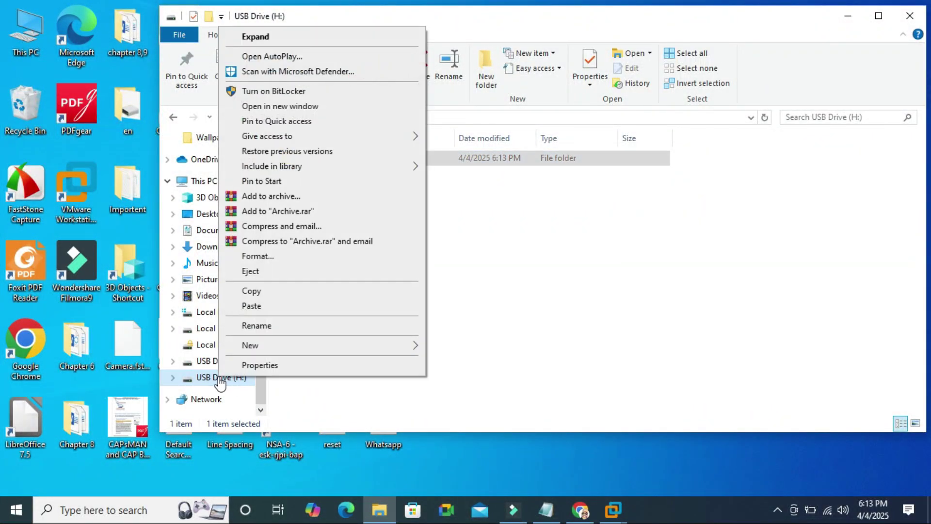
left_click(250, 271)
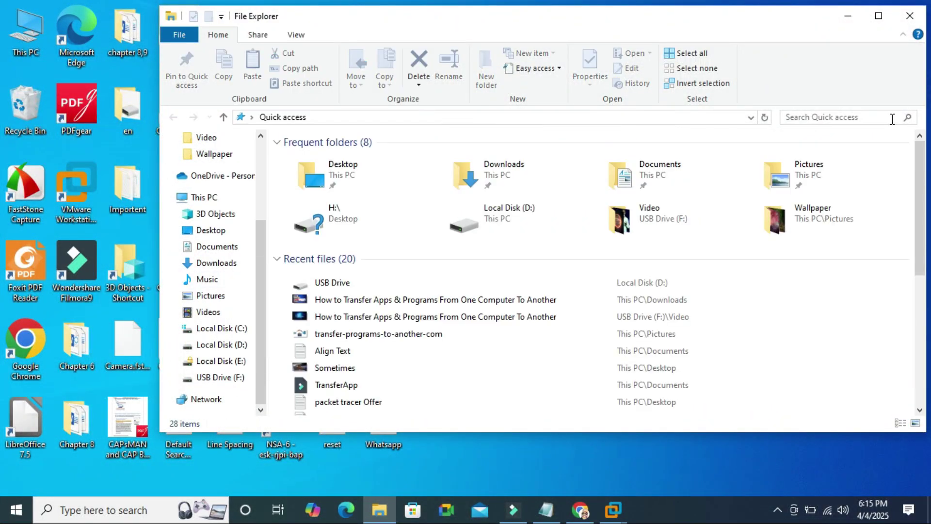
left_click(909, 25)
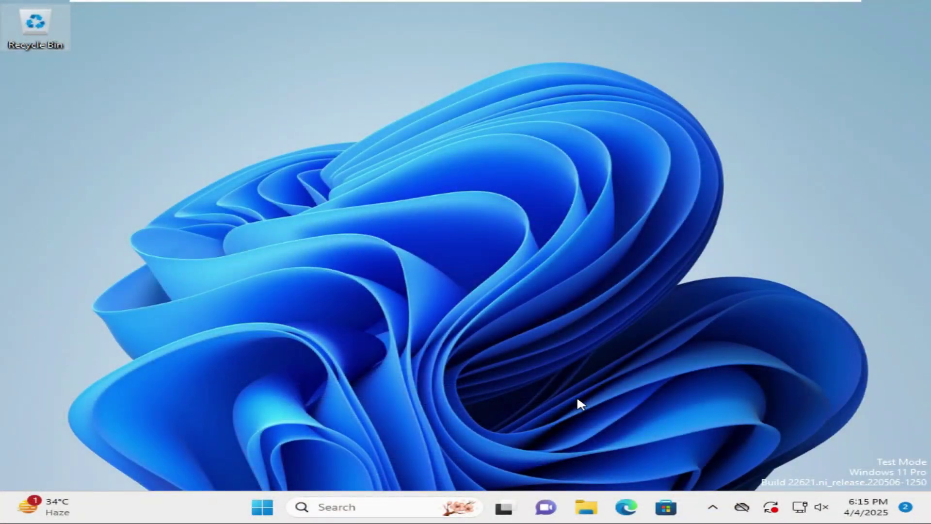
Open File Explorer and show the contents of USB Drive (E:) from This PC.
left_click(584, 507)
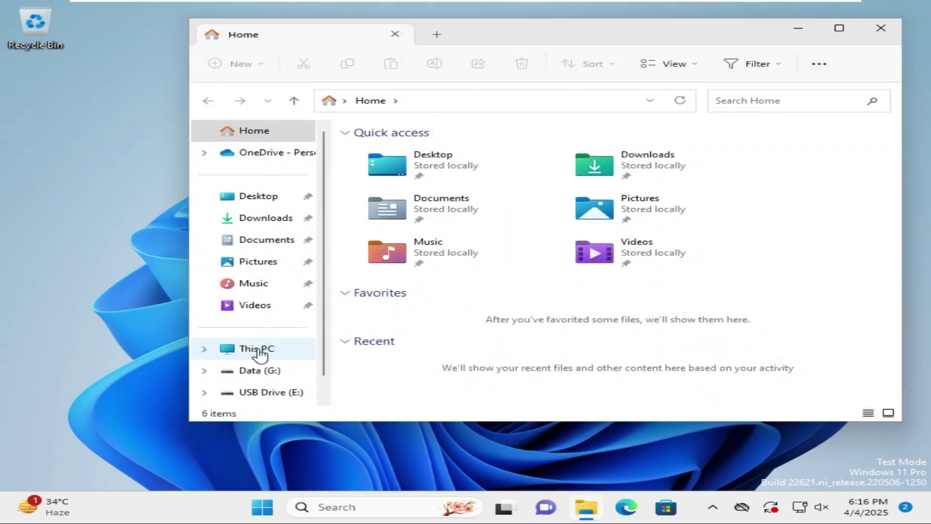
left_click(257, 349)
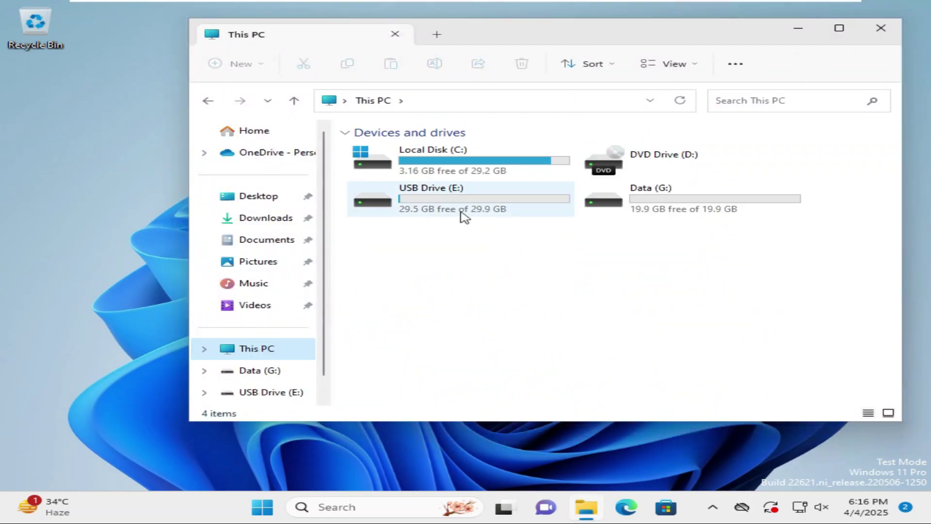
left_click(458, 203)
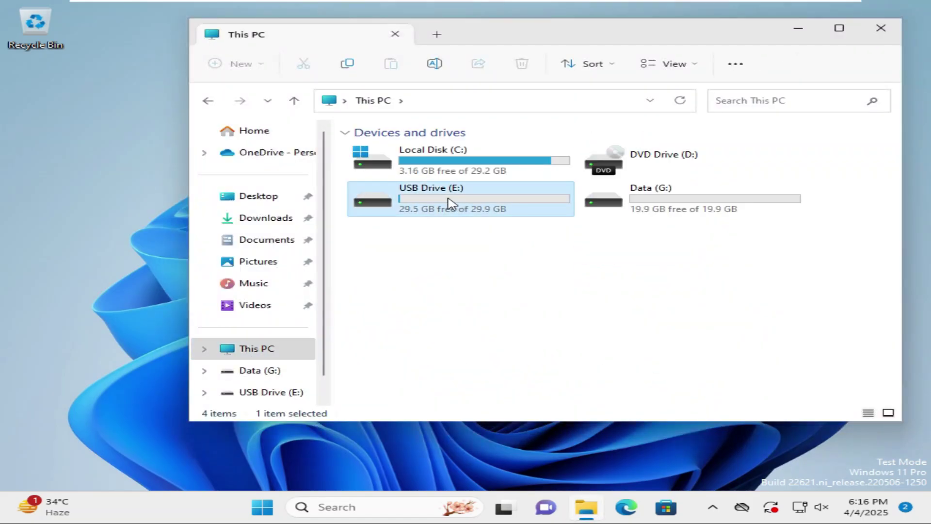
right_click(466, 202)
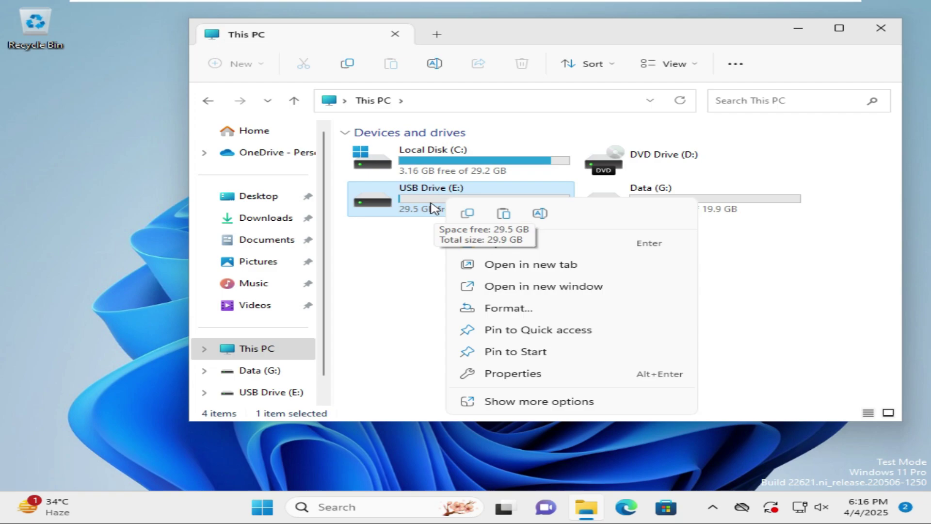
left_click(501, 243)
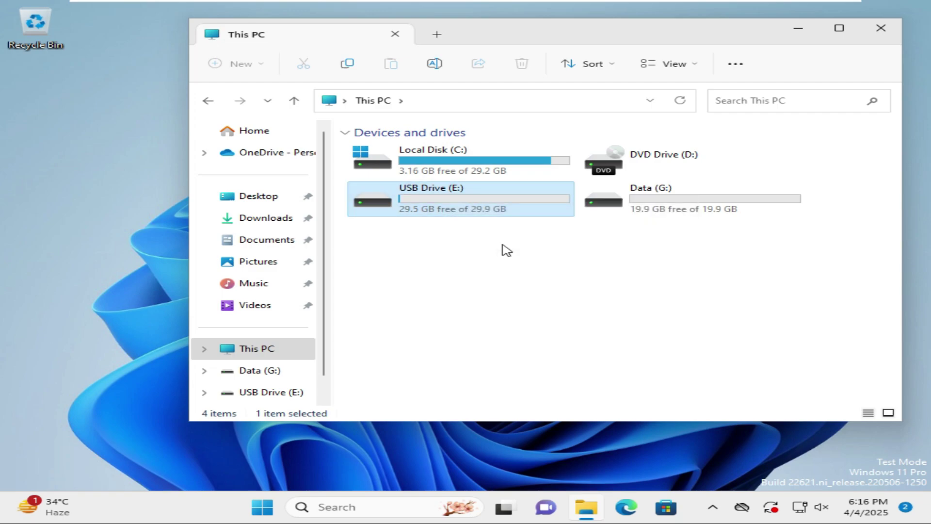
Copy the PDFgear folder on USB Drive (E:) and return to This PC.
left_click(391, 151)
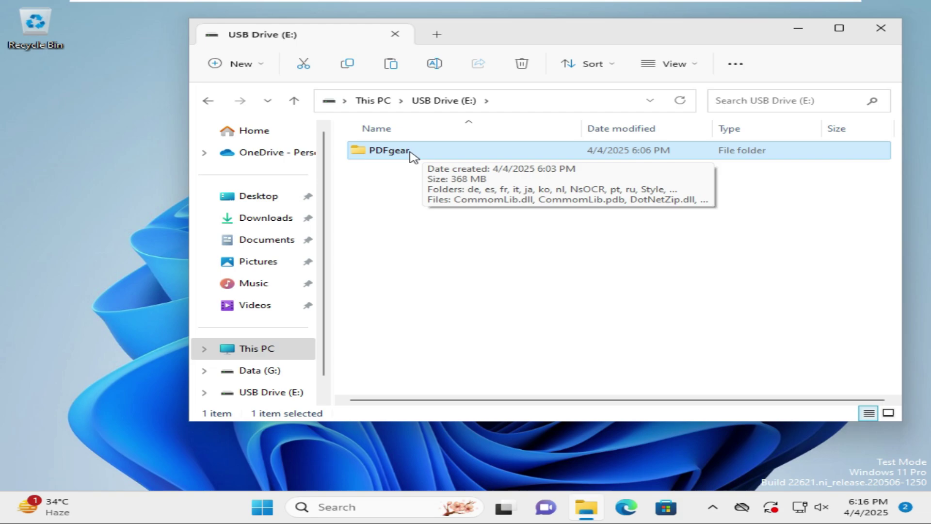
right_click(401, 154)
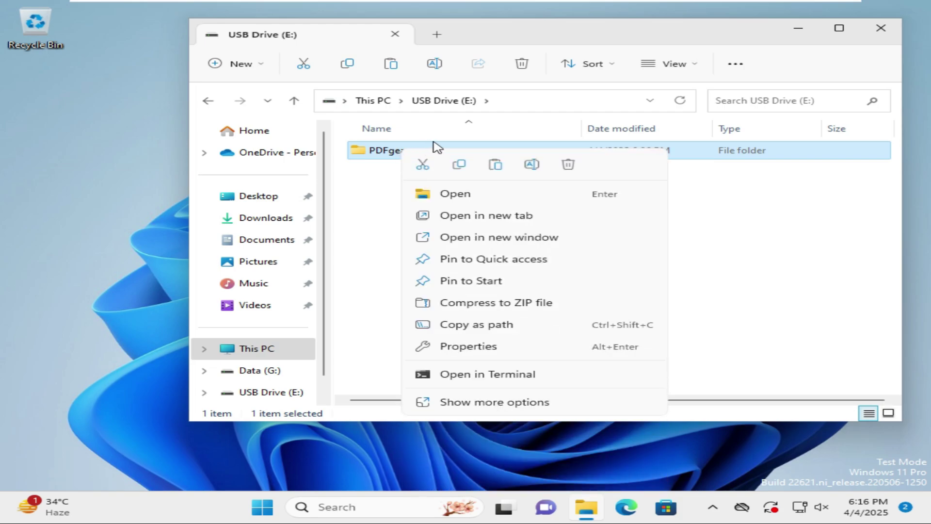
left_click(460, 166)
left_click(252, 352)
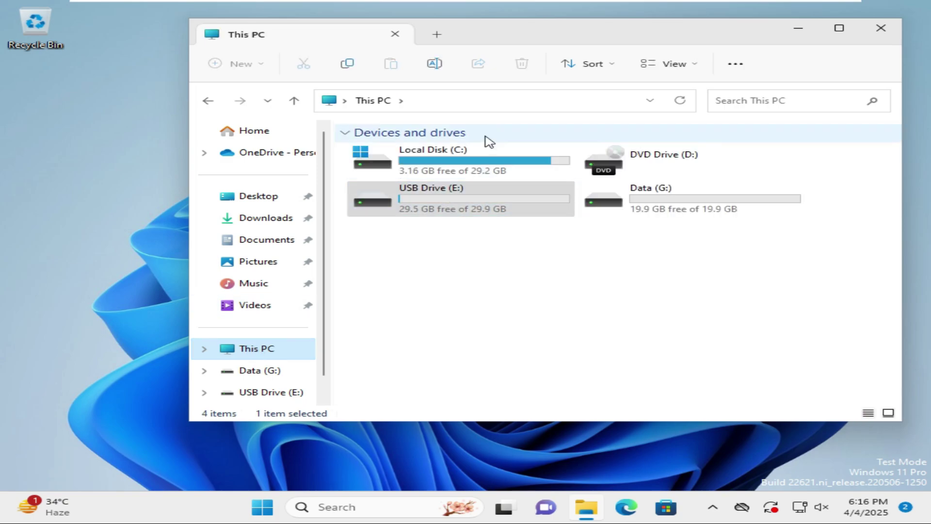
Go to the Program Files folder on Local Disk (C:).
left_click(480, 162)
double_click(482, 160)
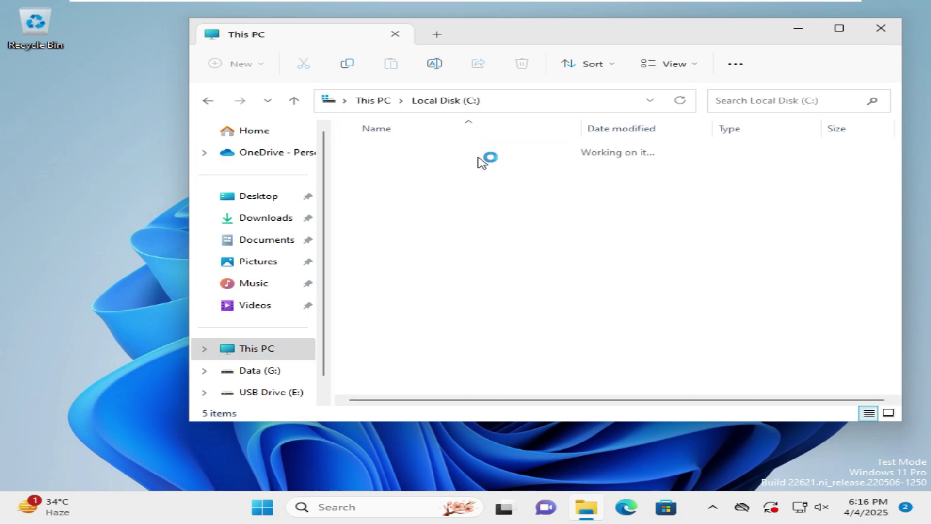
left_click(418, 173)
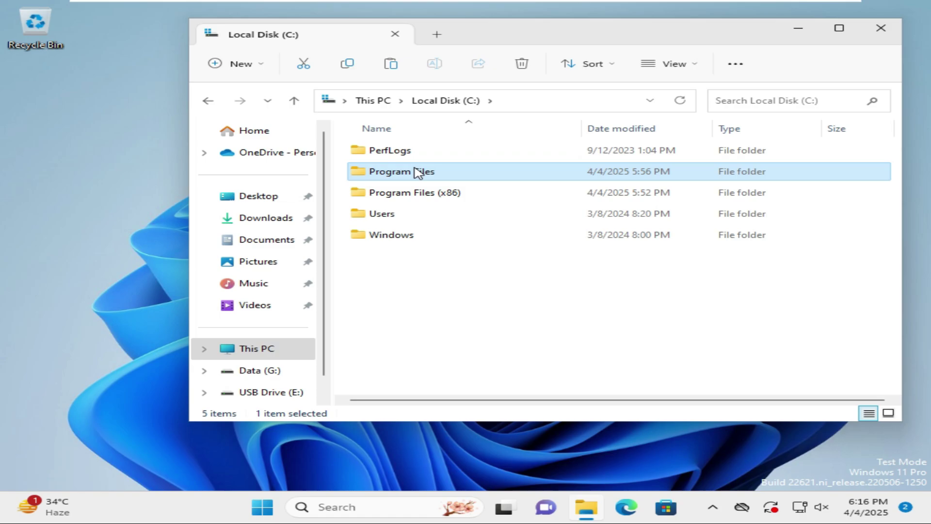
double_click(417, 173)
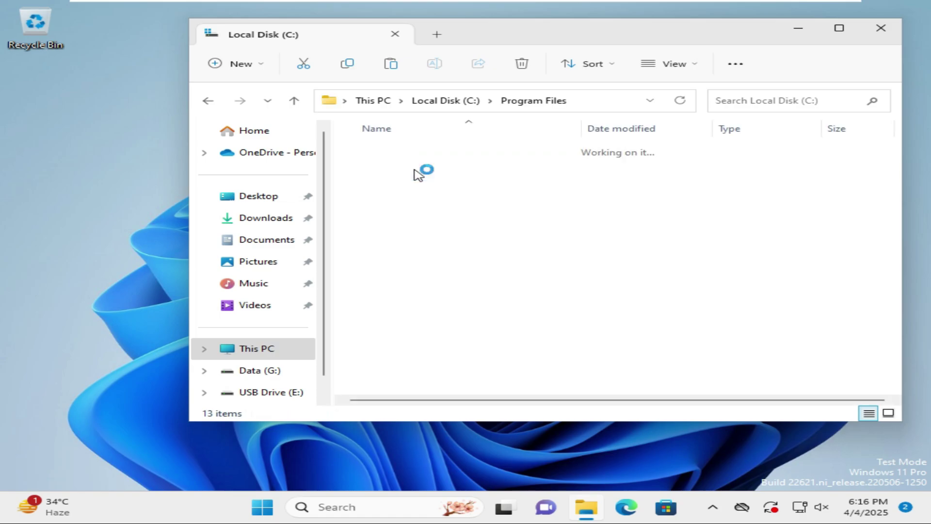
Paste the PDFgear folder into Program Files, granting administrator permission with Continue.
right_click(791, 235)
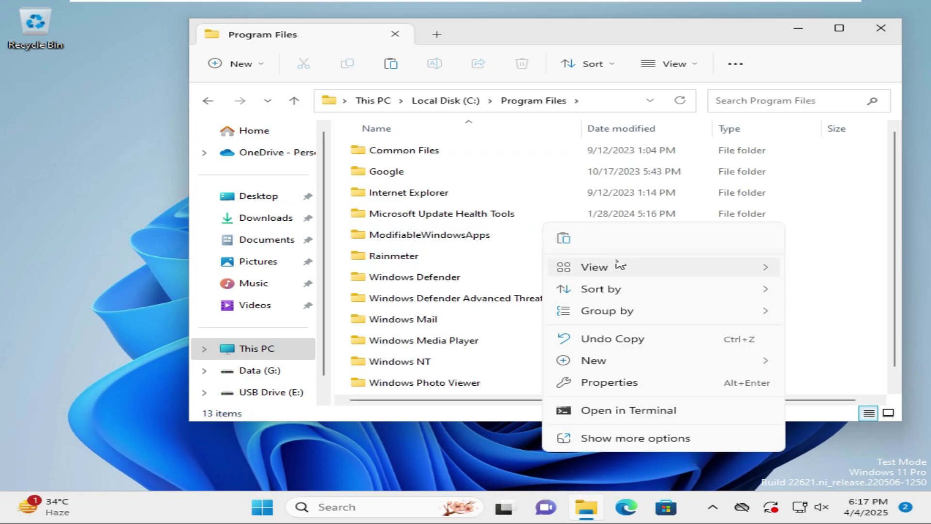
left_click(564, 238)
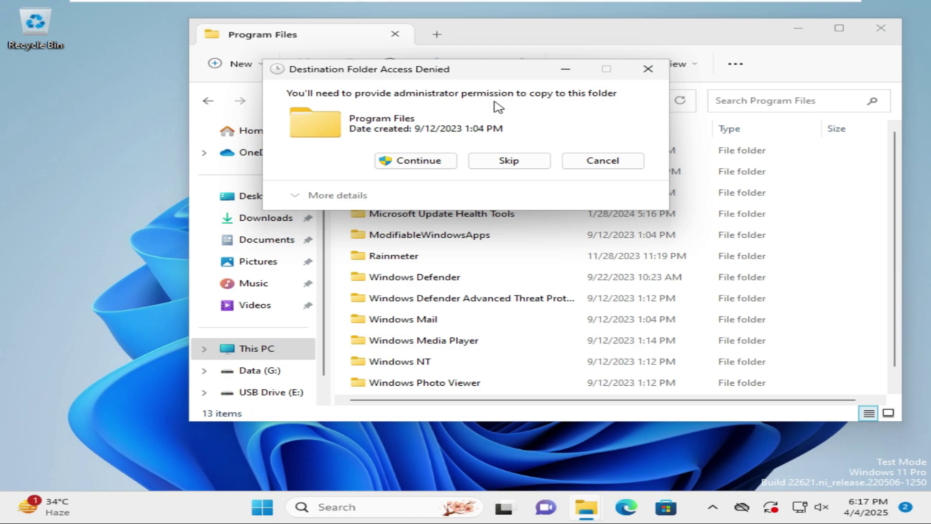
left_click(410, 163)
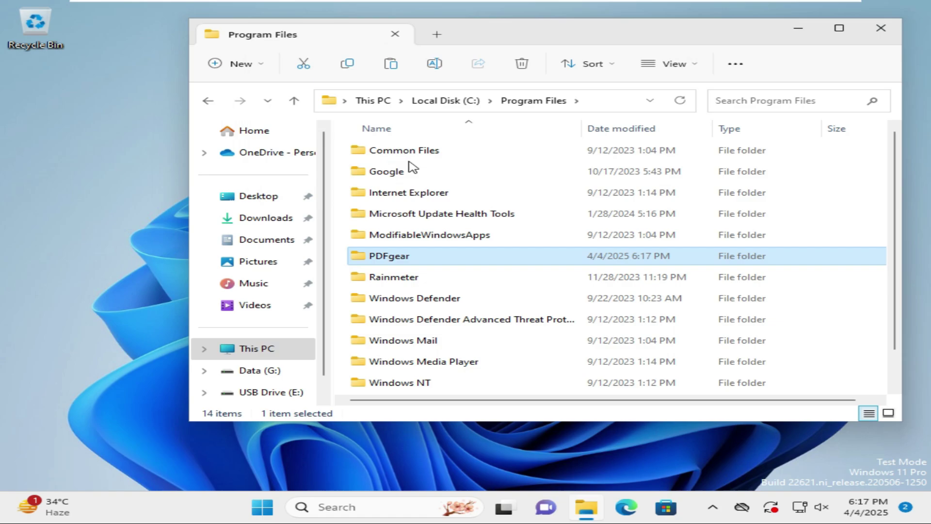
mouse_move(431, 259)
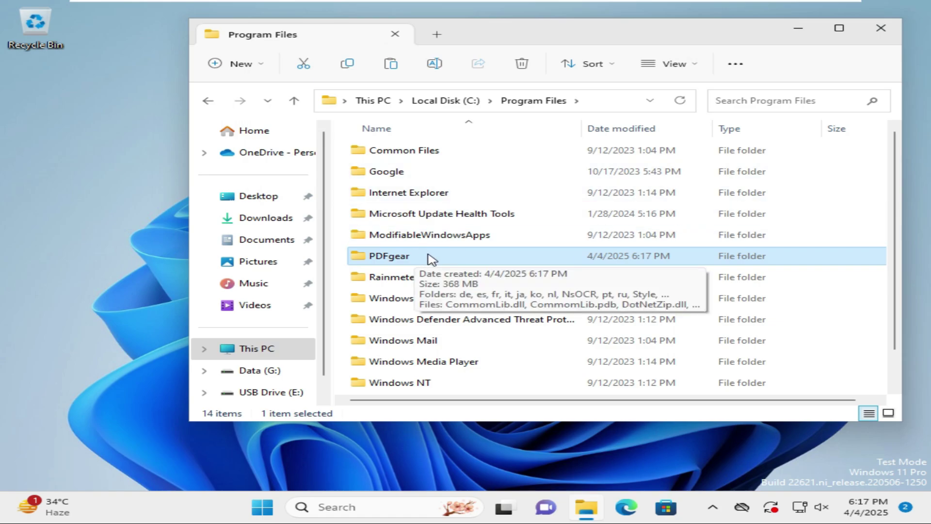
Open the copied PDFgear folder, then use the desktop shortcut's Open file location to select PDFLauncher.
double_click(431, 259)
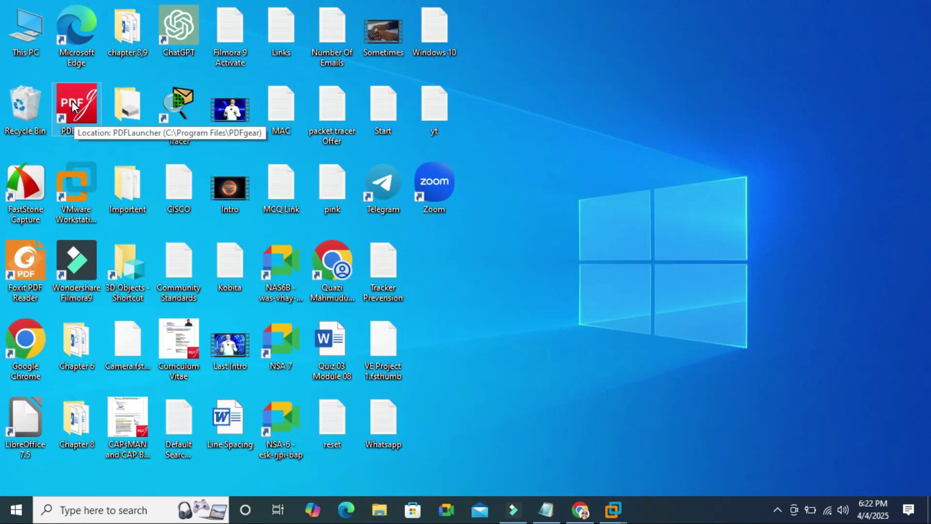
right_click(72, 101)
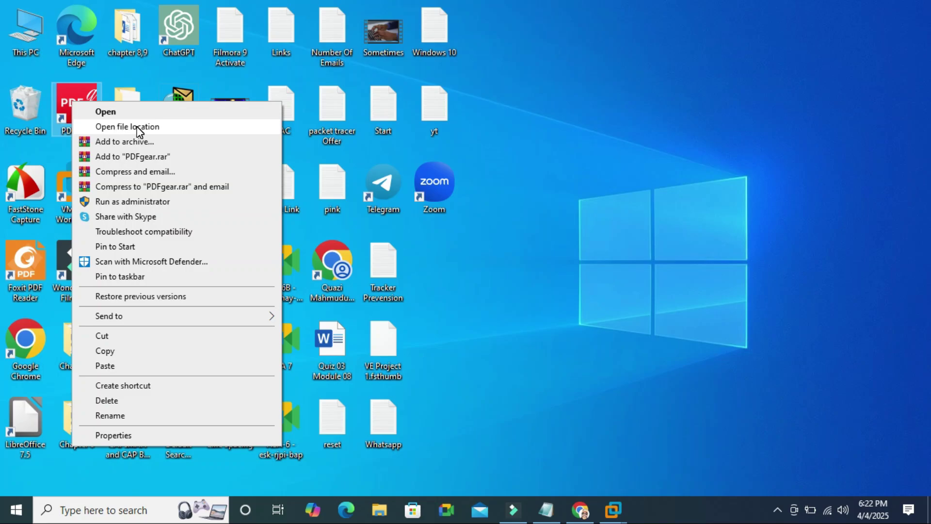
left_click(140, 128)
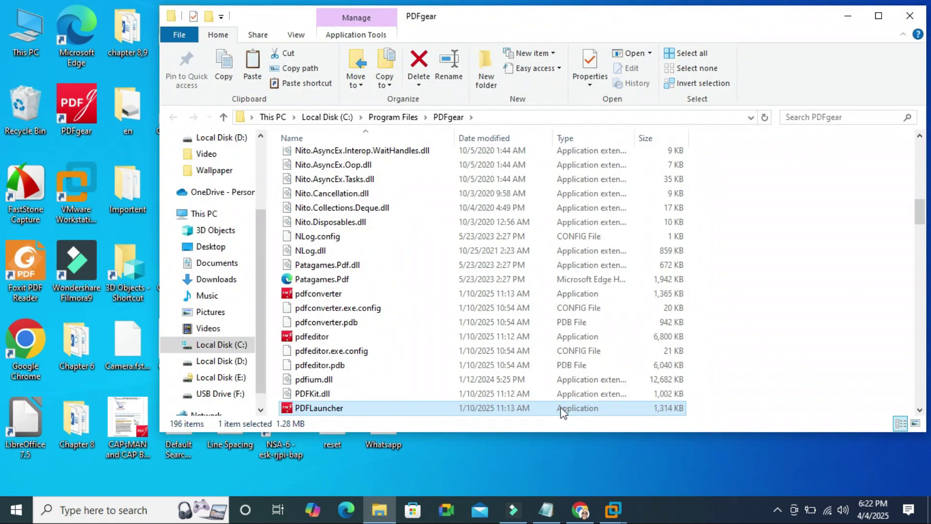
left_click(369, 409)
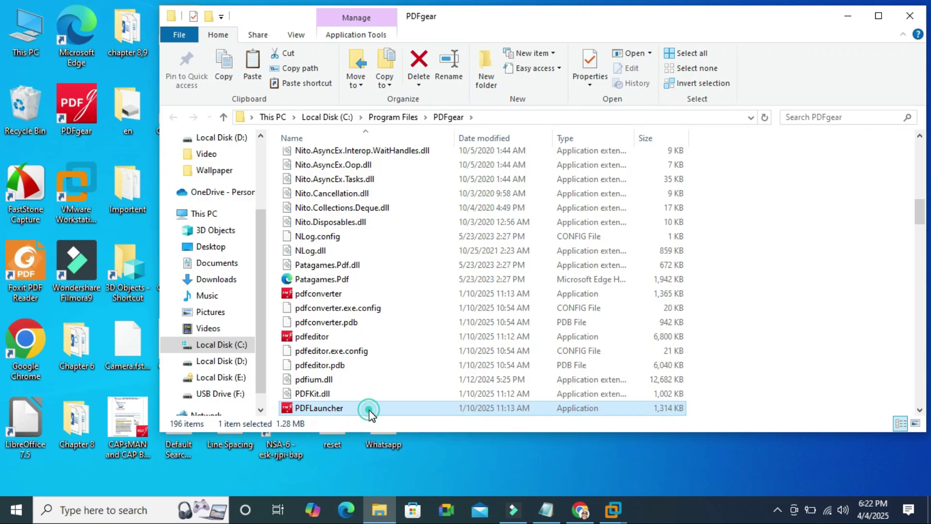
Send PDFLauncher to Desktop (create shortcut) via Show more options, then close the Explorer window.
left_click(904, 18)
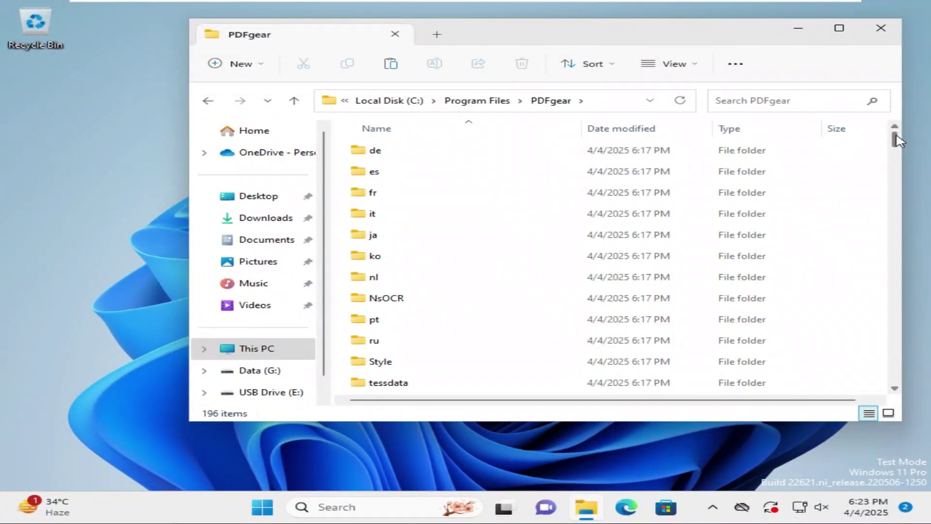
left_click_drag(898, 140, 898, 210)
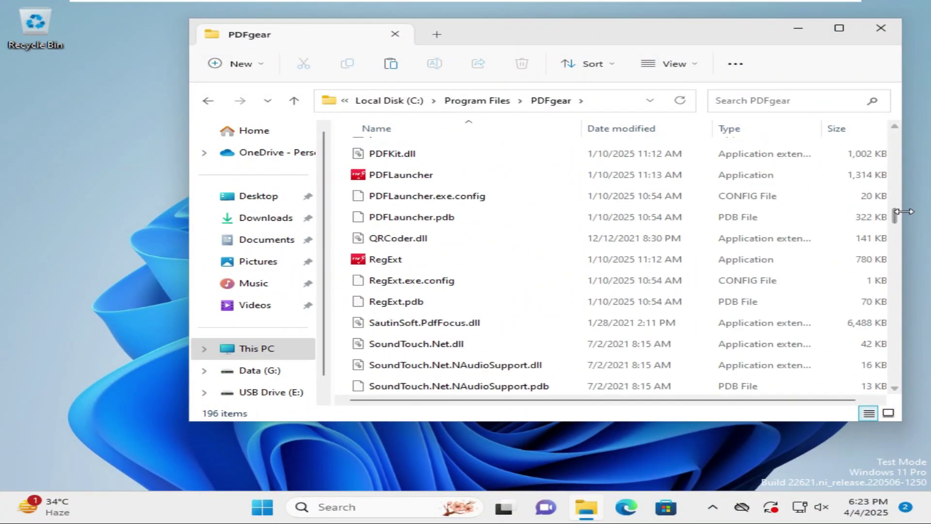
left_click(425, 180)
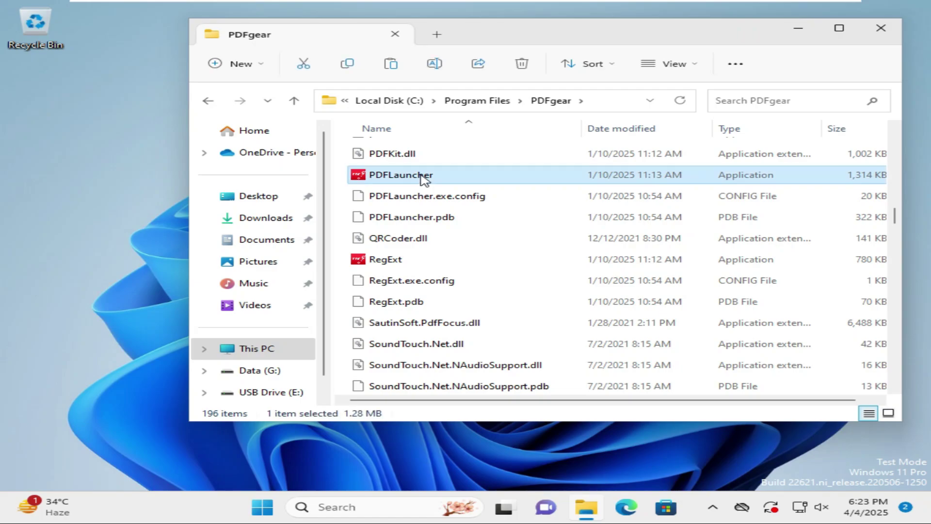
right_click(399, 178)
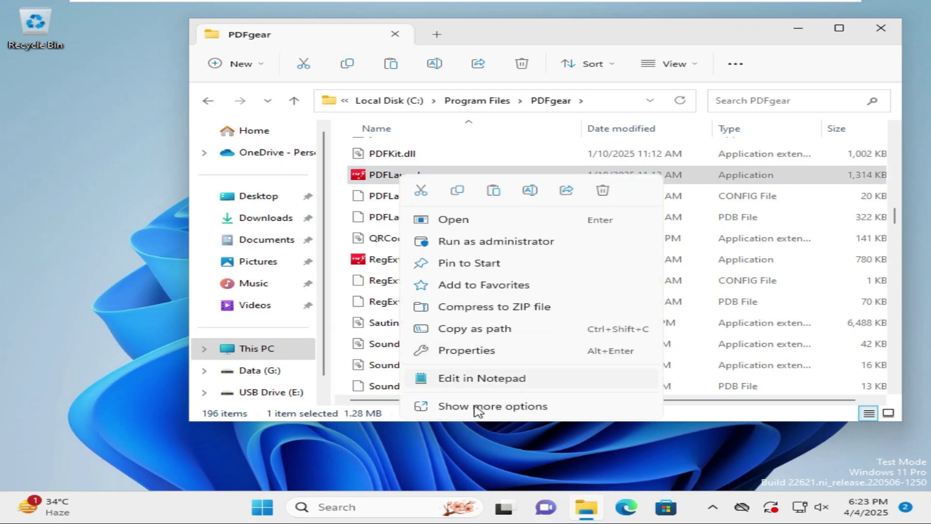
left_click(502, 410)
mouse_move(544, 277)
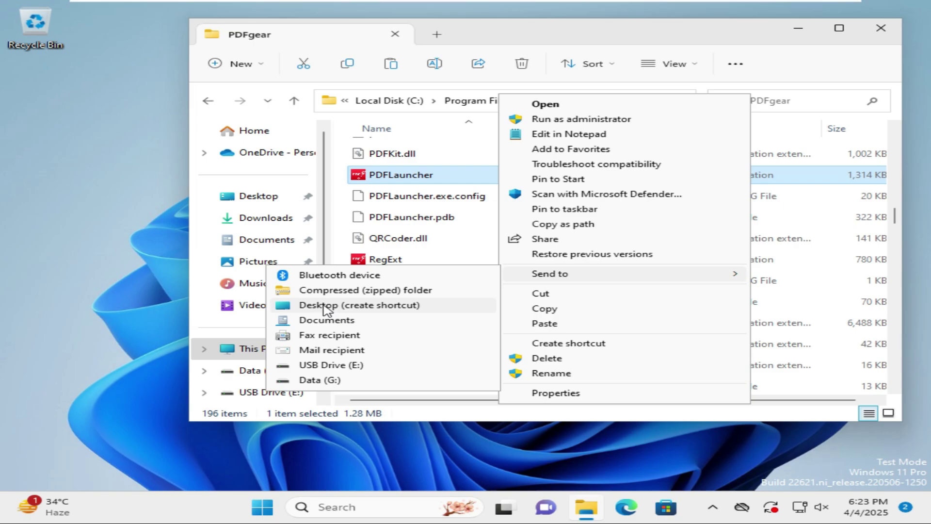
left_click(355, 305)
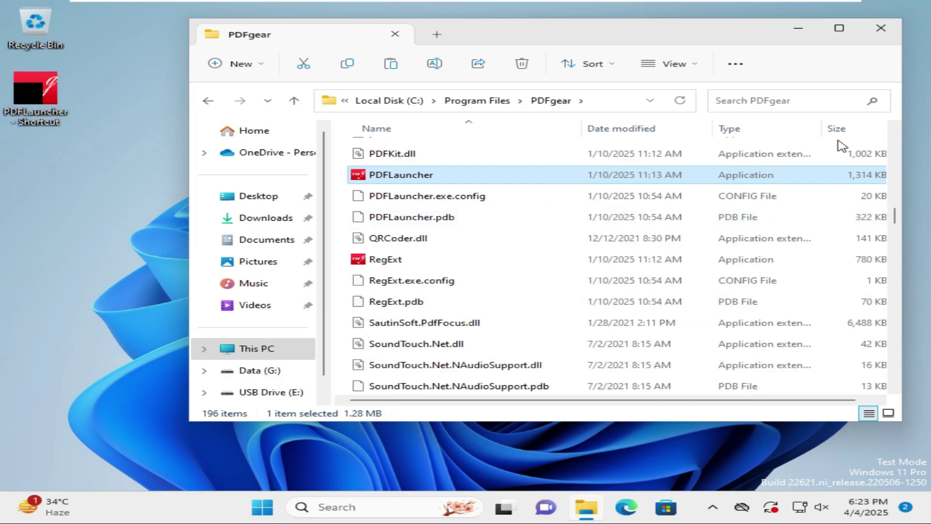
left_click(881, 27)
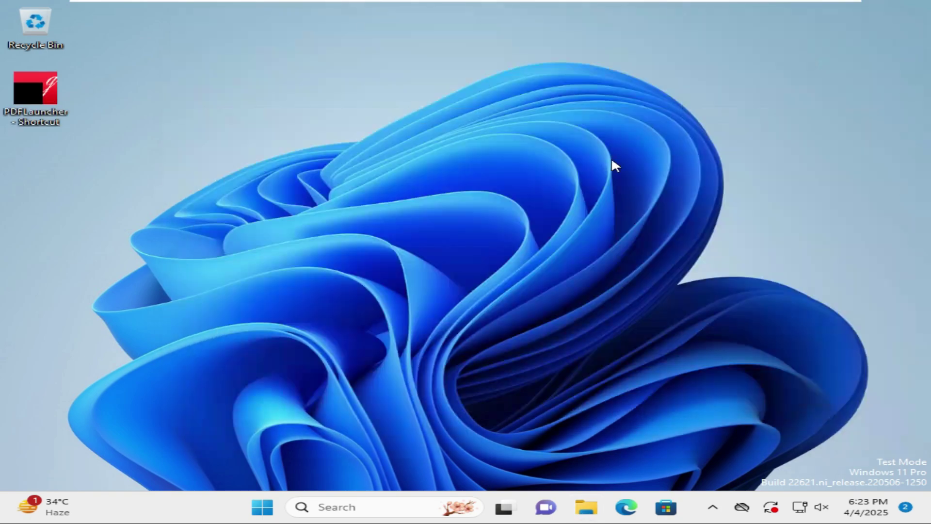
Open PDFgear from the PDFLauncher shortcut and browse Convert from PDF, Convert to PDF, then Merge & Split.
right_click(54, 98)
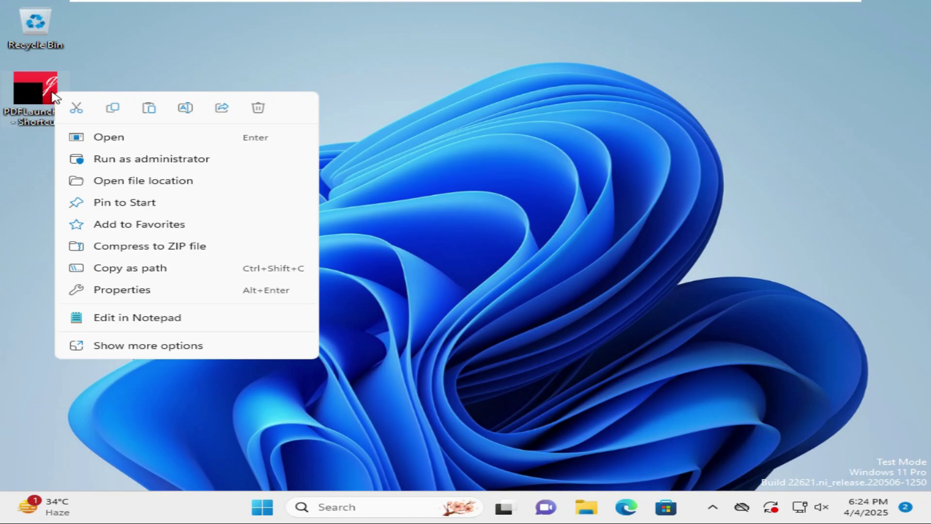
left_click(109, 139)
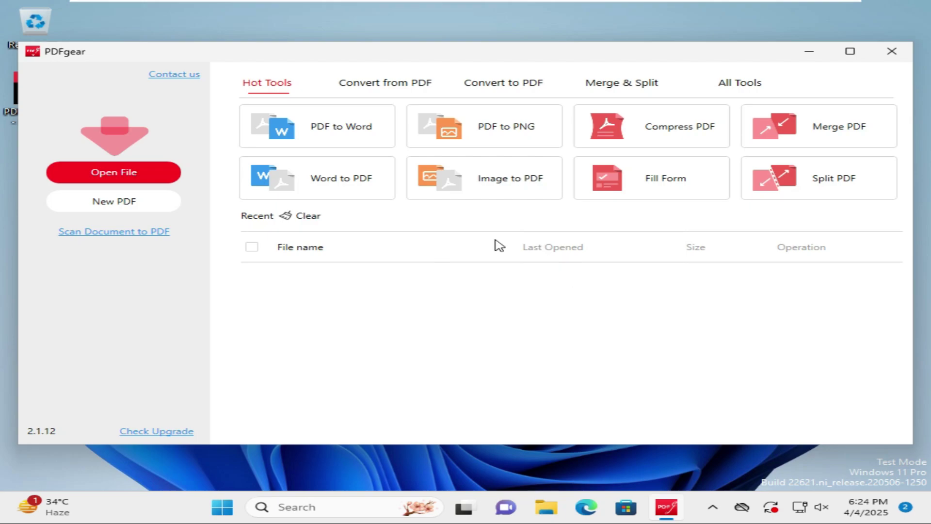
left_click(391, 88)
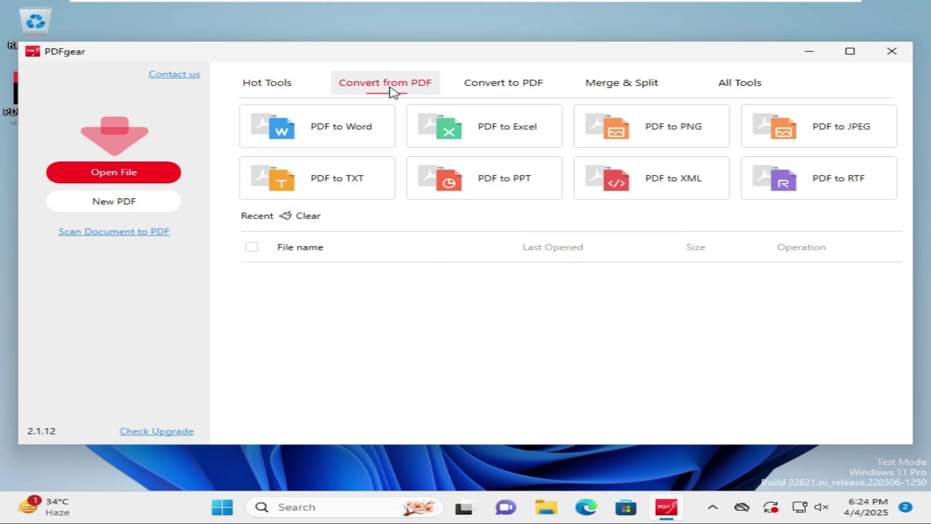
left_click(514, 90)
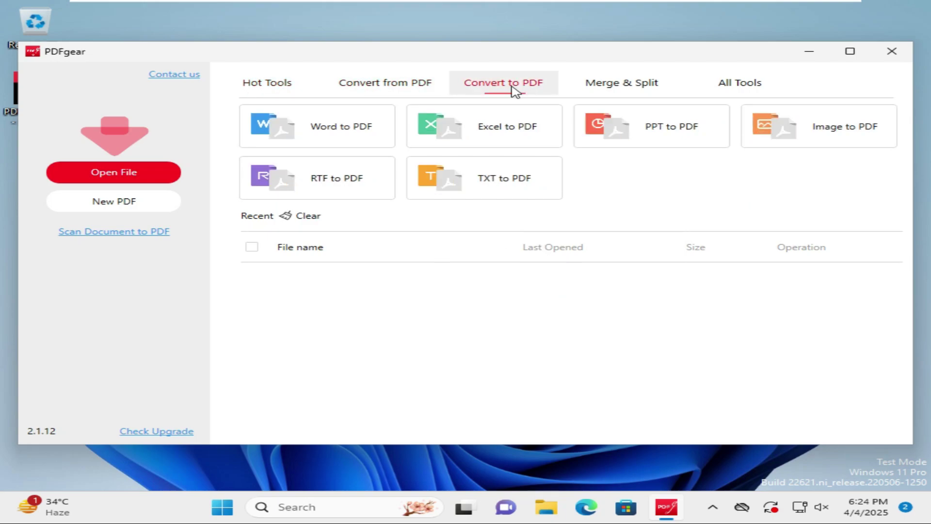
left_click(618, 91)
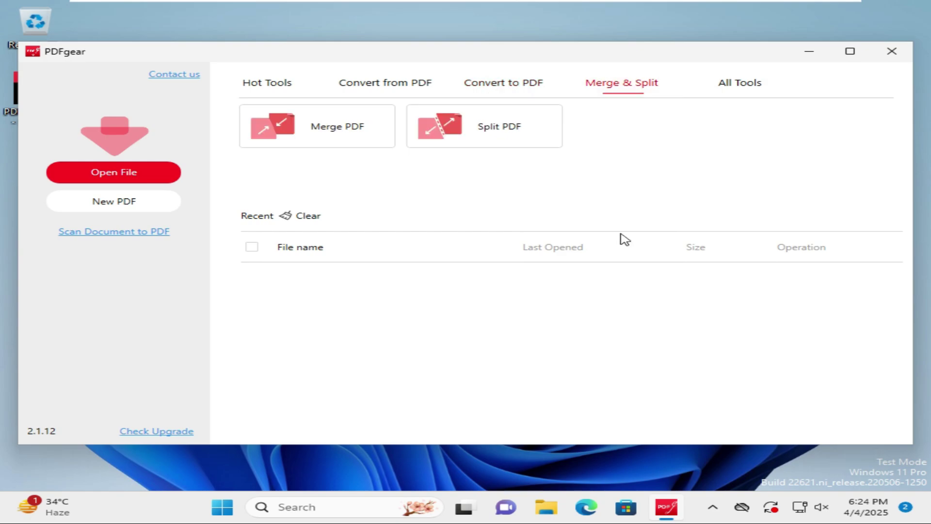